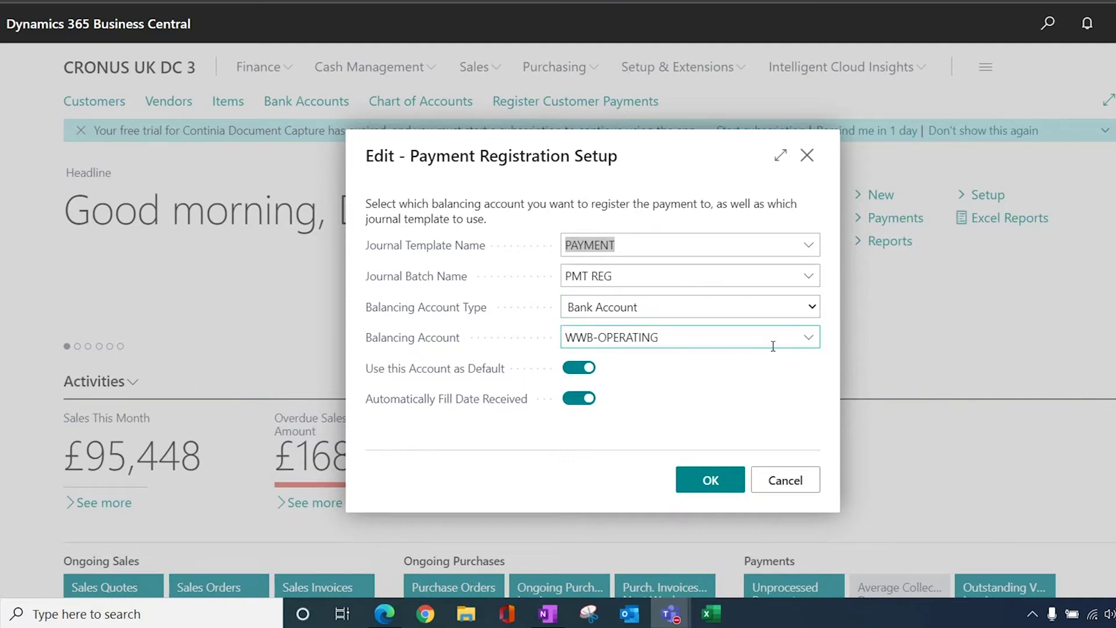
Leave the payment registration setup unchanged and go to Register Customer Payments
left_click(790, 485)
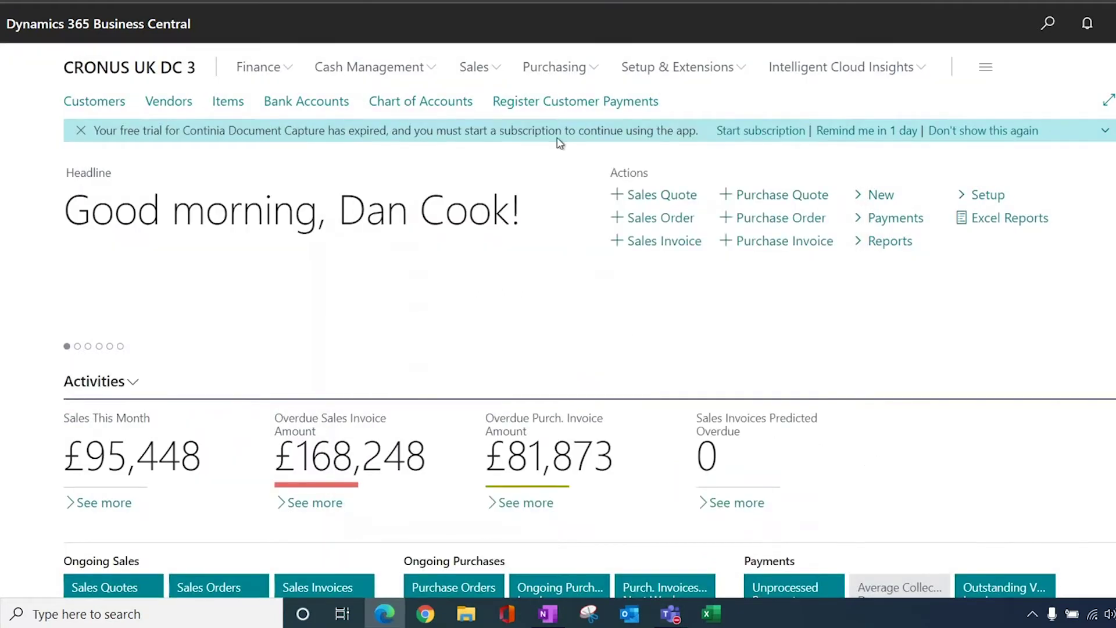
left_click(552, 105)
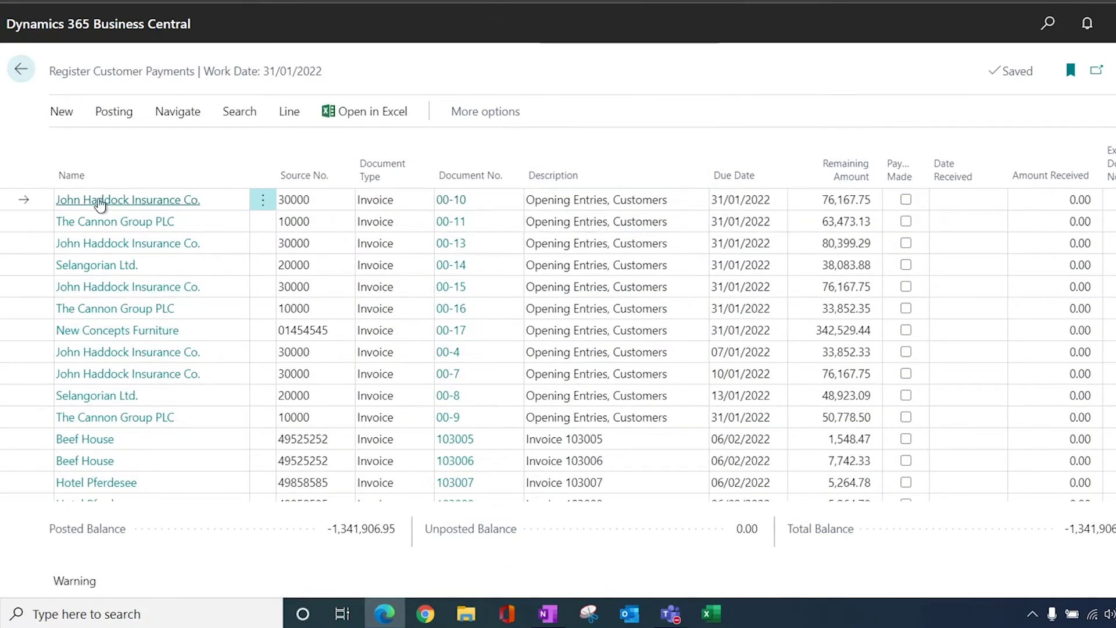
scroll(164, 249, "down", 5)
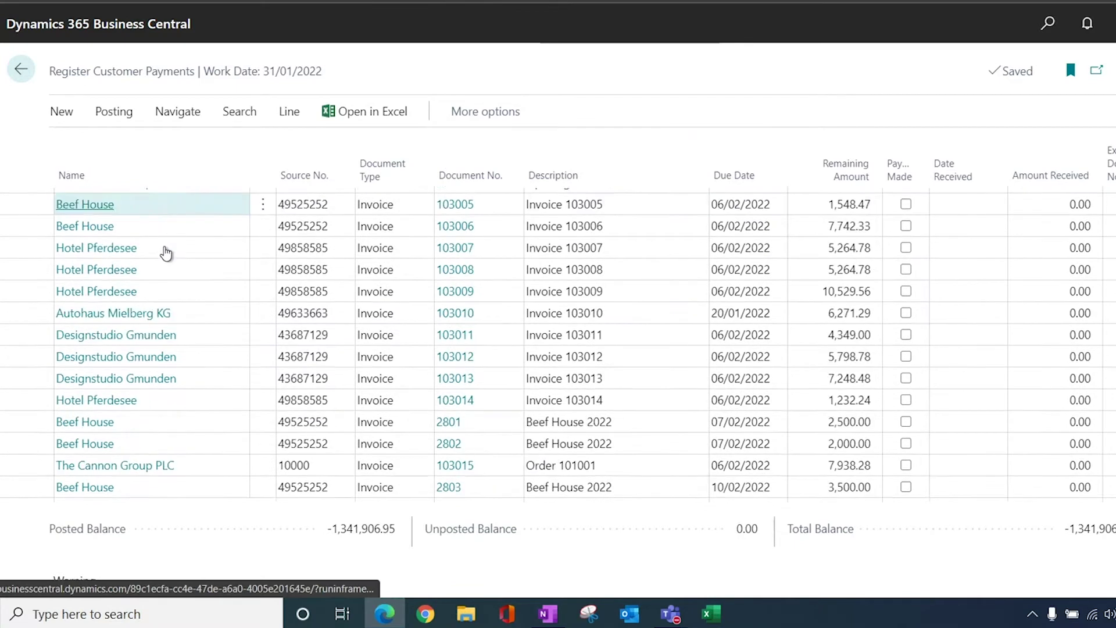
scroll(166, 253, "down", 3)
scroll(166, 252, "down", 5)
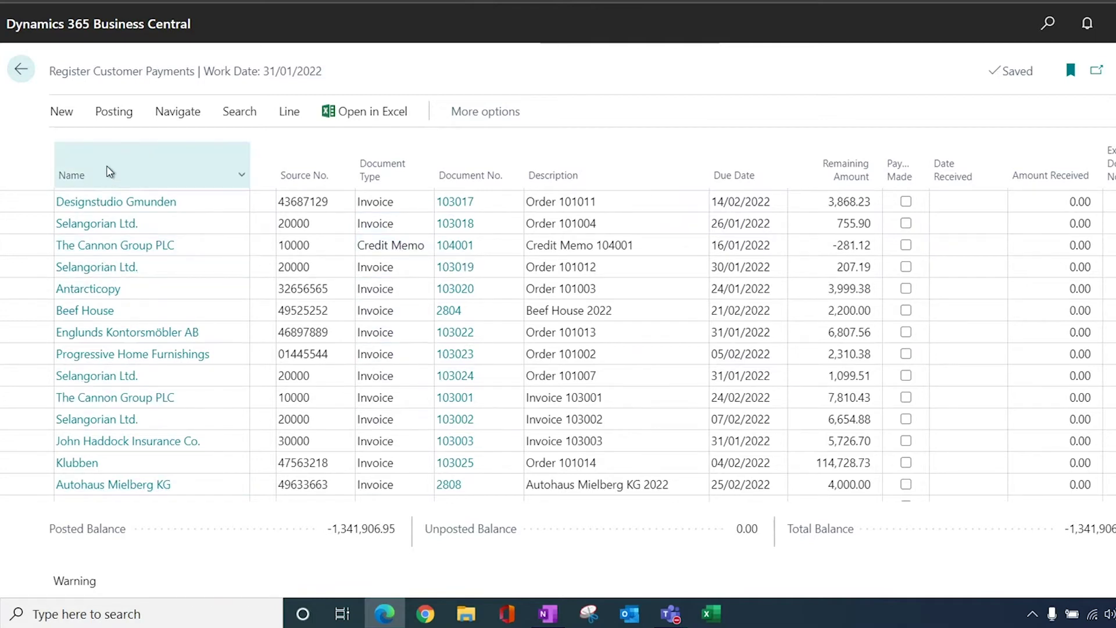
mouse_move(301, 186)
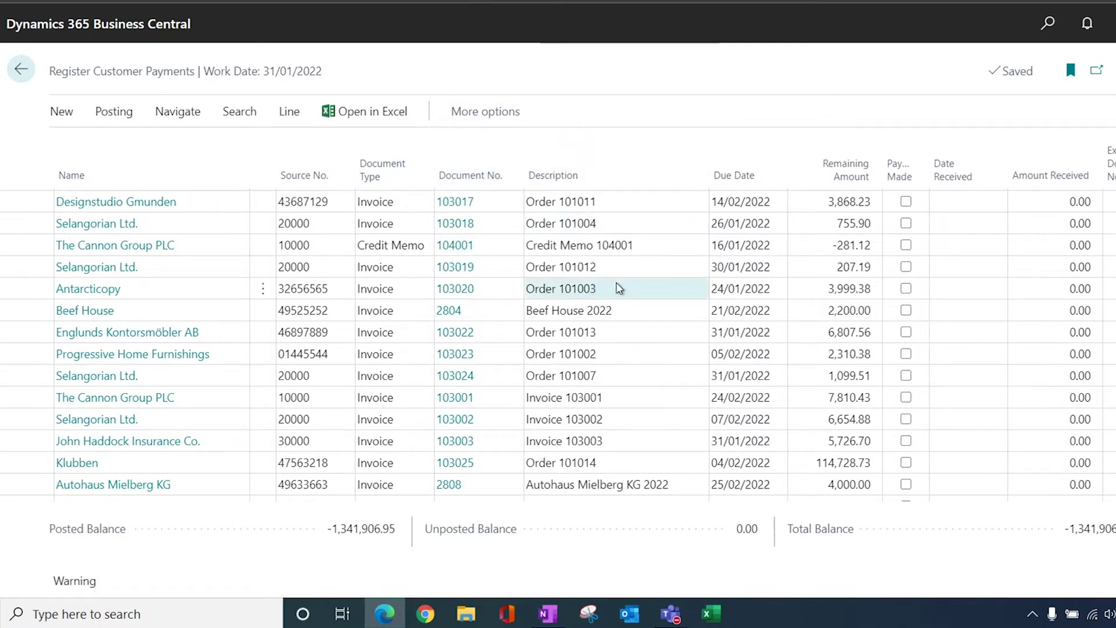
mouse_move(742, 182)
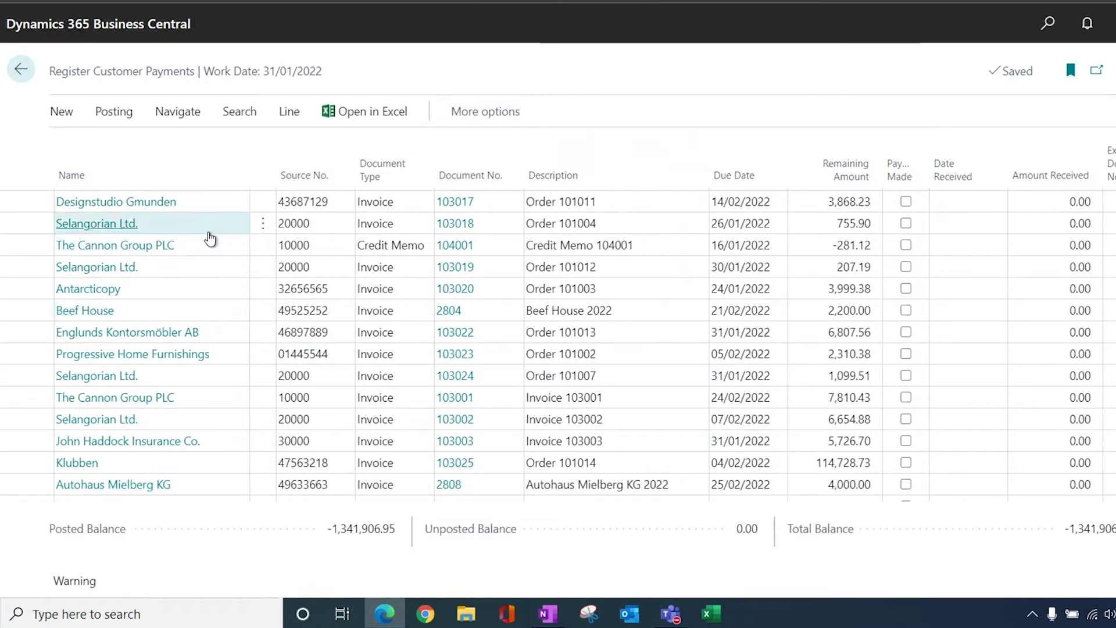
scroll(199, 314, "down", 3)
scroll(204, 318, "down", 1)
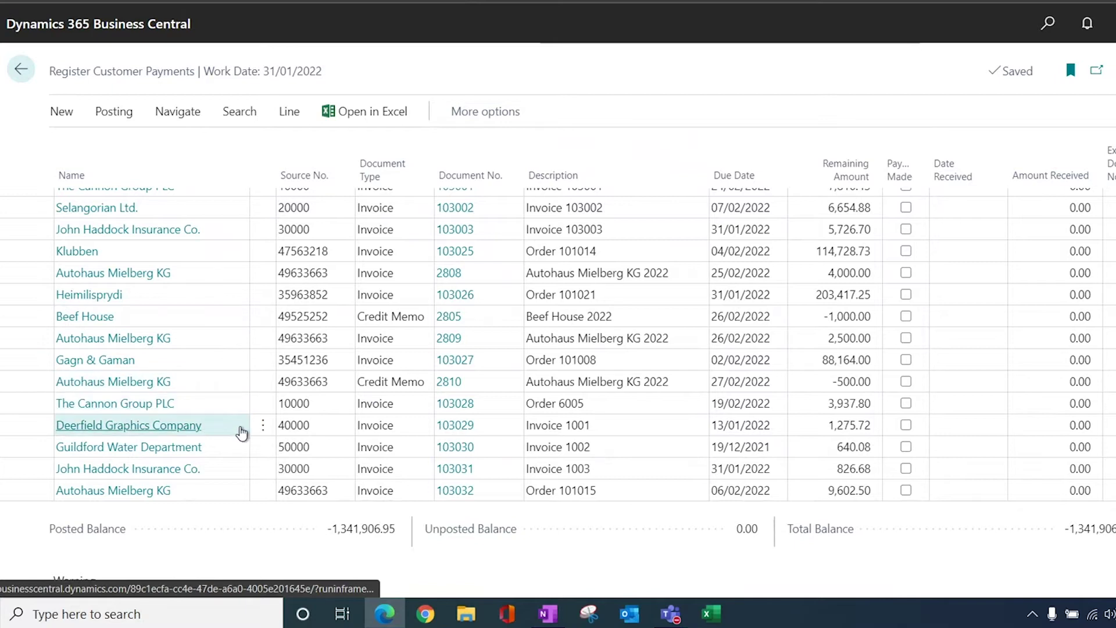
scroll(241, 429, "up", 2)
scroll(236, 384, "up", 10)
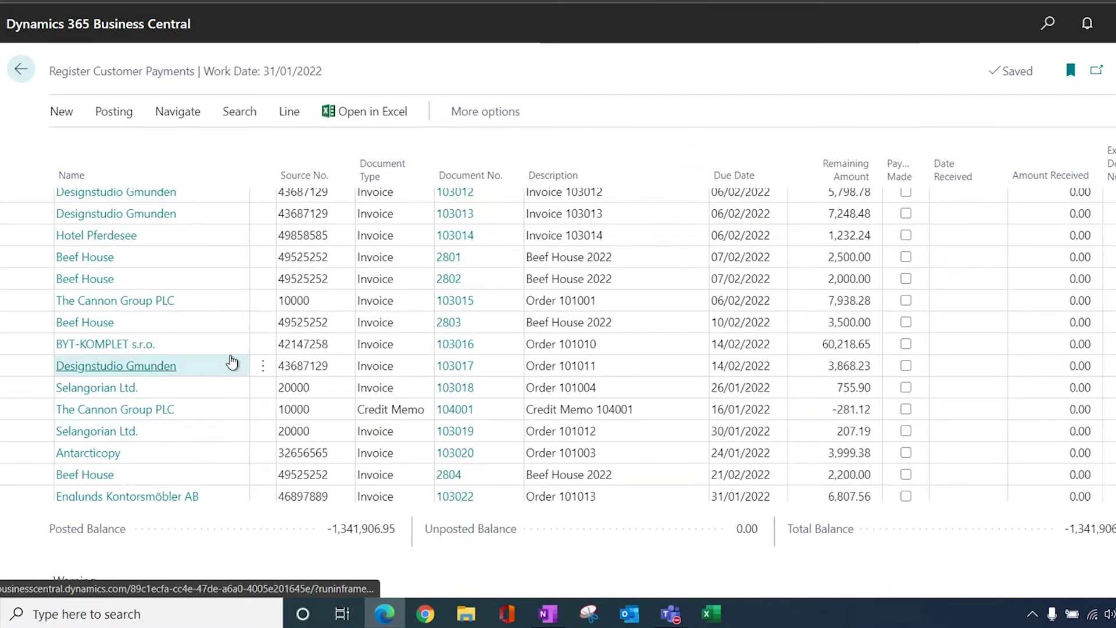
scroll(205, 324, "up", 1)
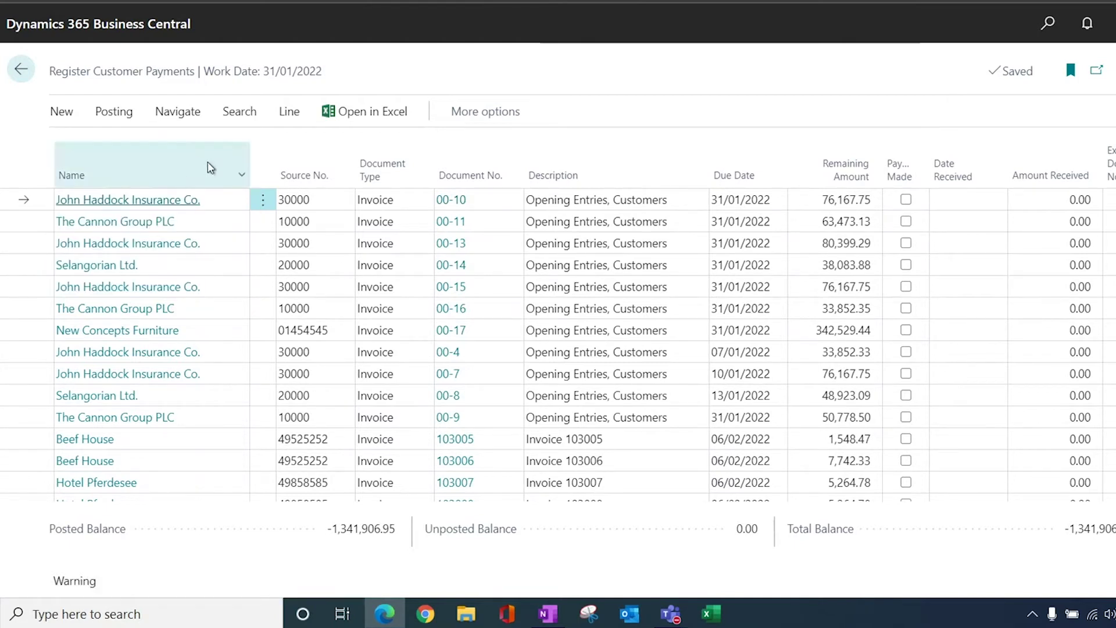
left_click(225, 188)
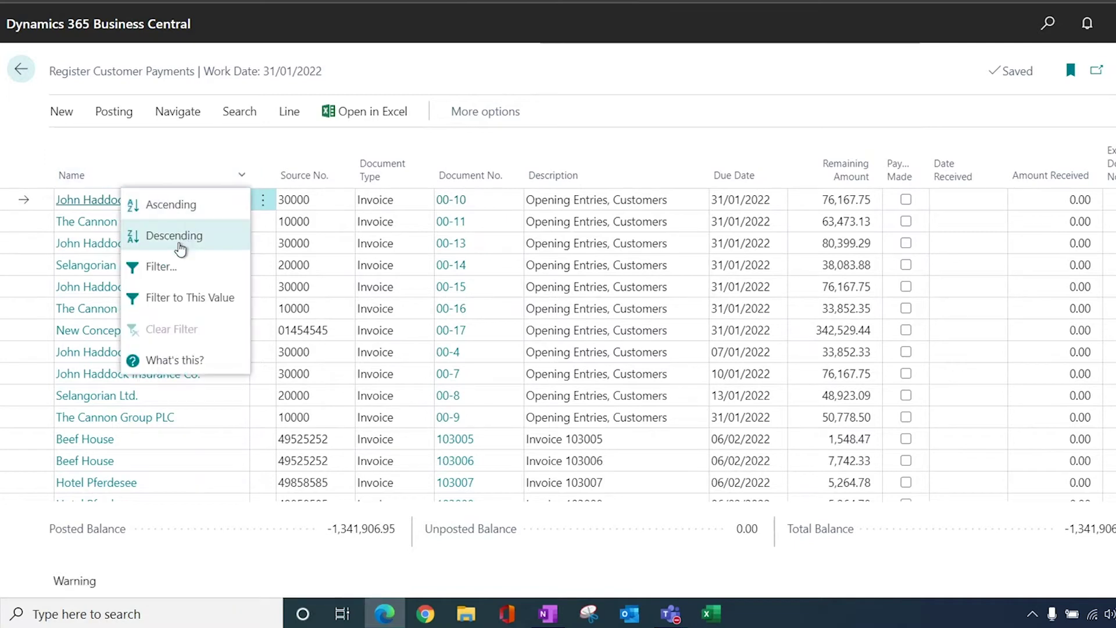
Sort the payment entries by customer name A to Z and select a Cannon Group PLC row
left_click(233, 212)
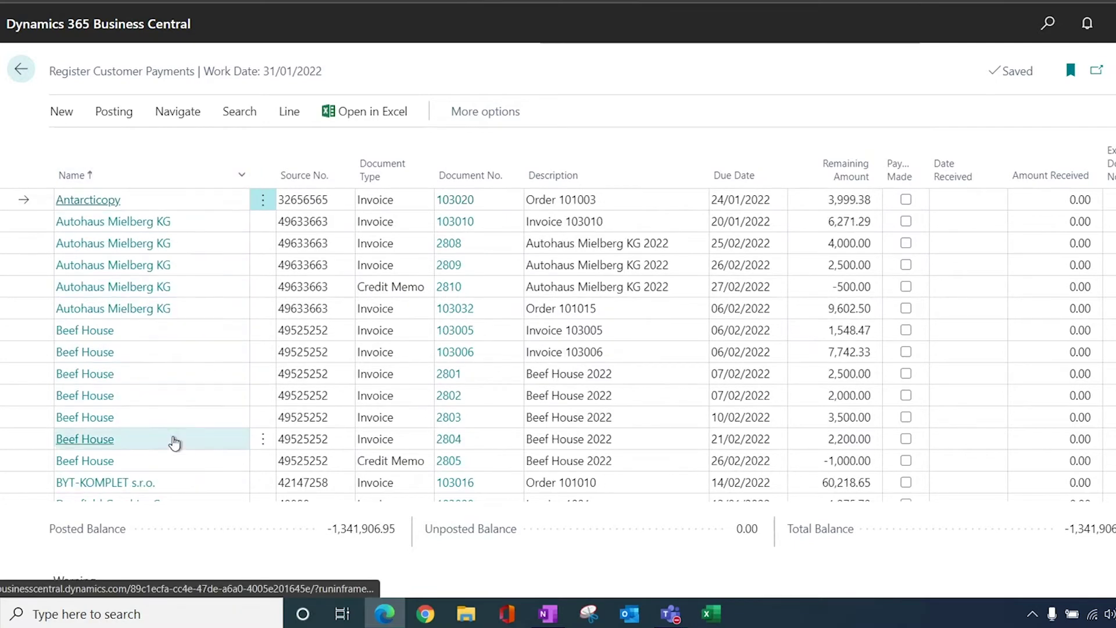
scroll(179, 316, "down", 4)
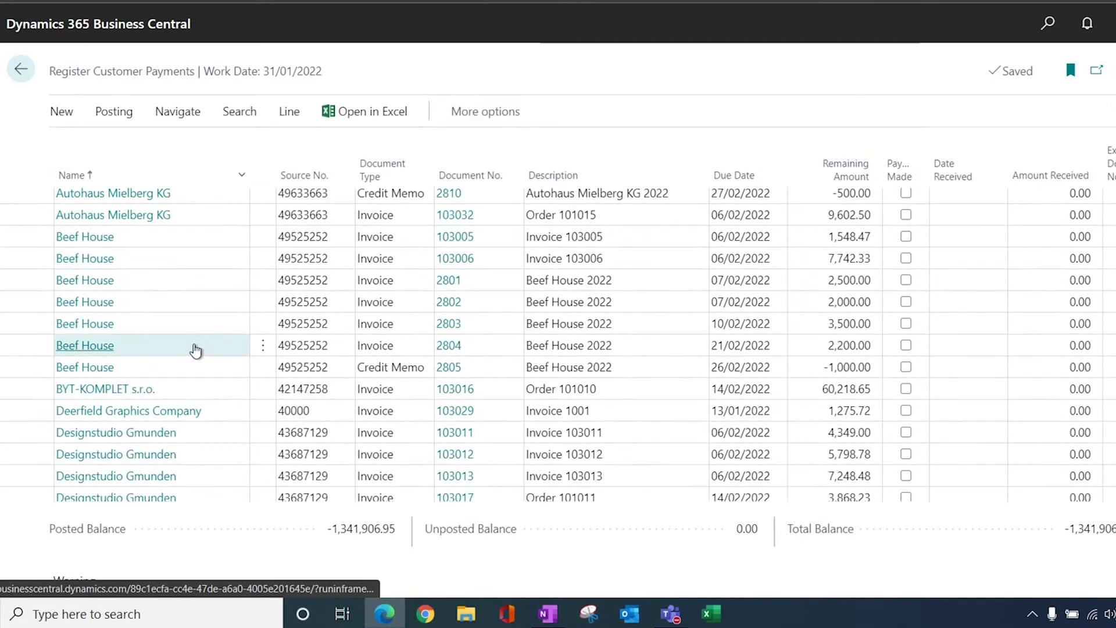
scroll(198, 357, "down", 5)
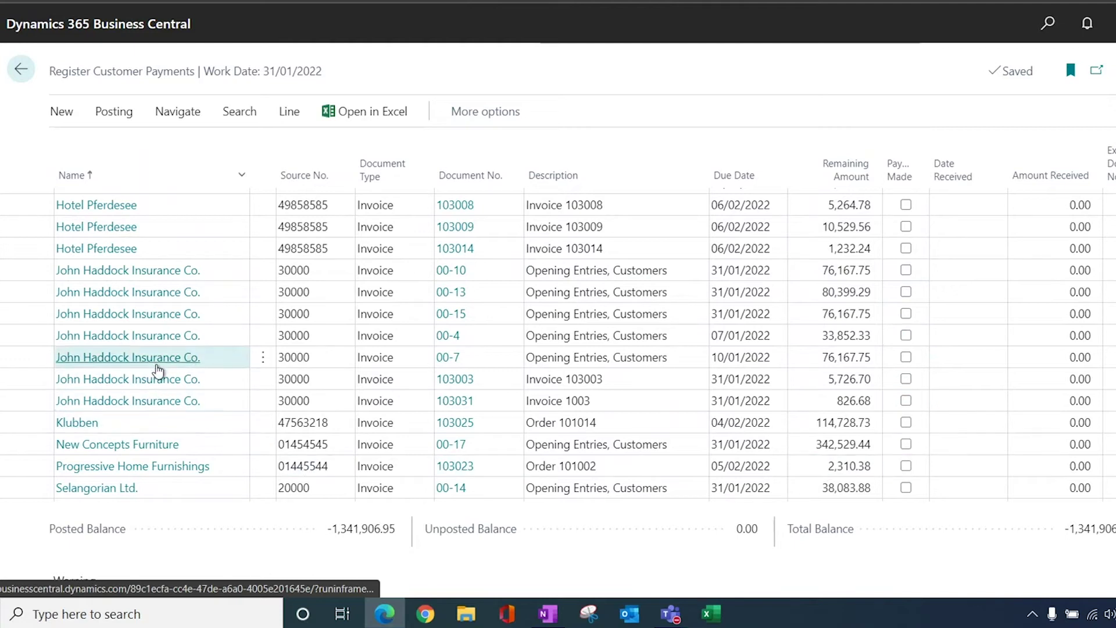
scroll(186, 324, "up", 1)
scroll(186, 321, "down", 3)
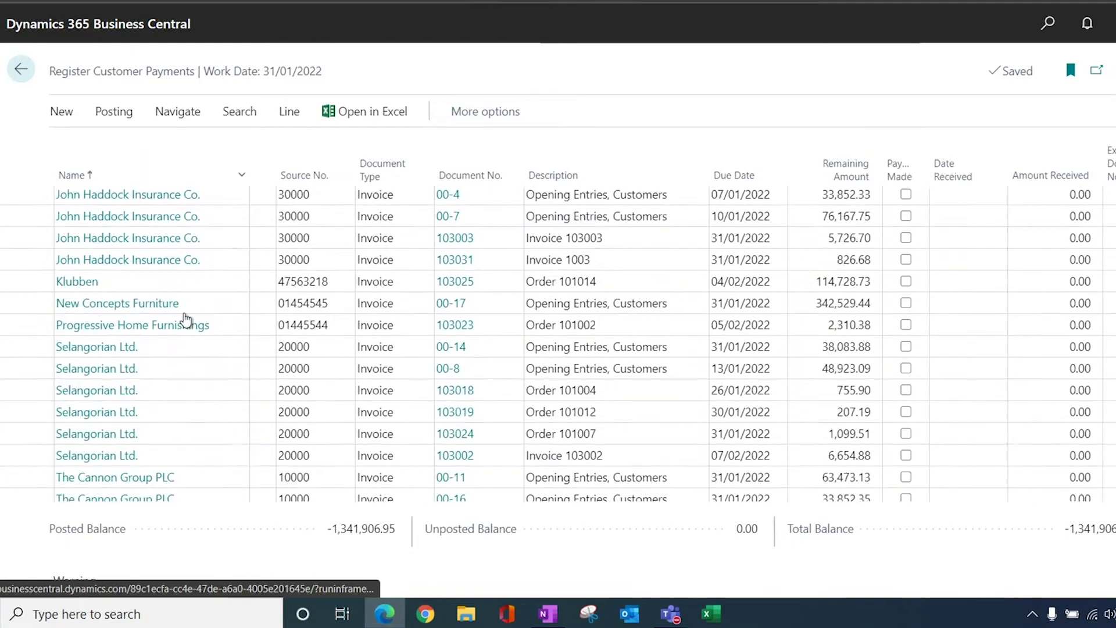
scroll(187, 321, "down", 2)
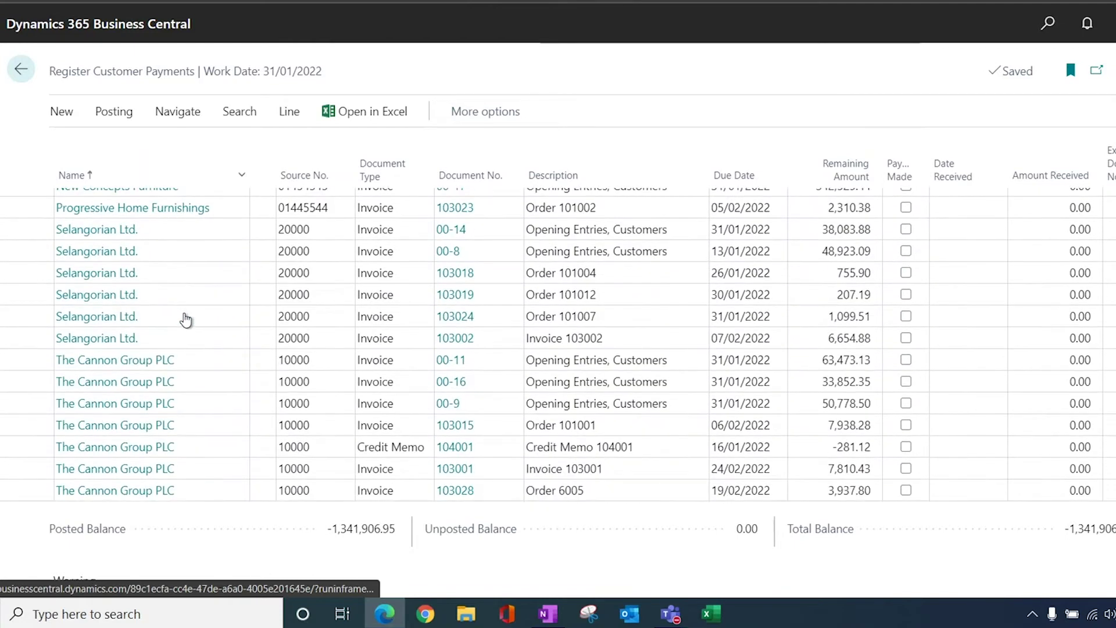
left_click(13, 368)
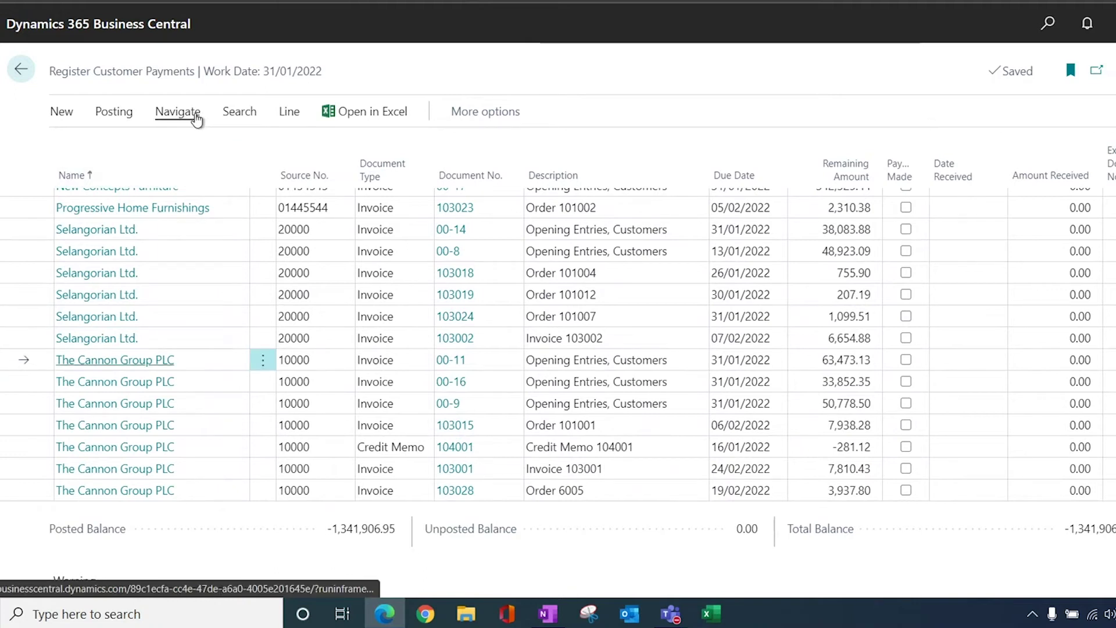
Filter the list to The Cannon Group PLC's entries using the Name column
left_click(241, 176)
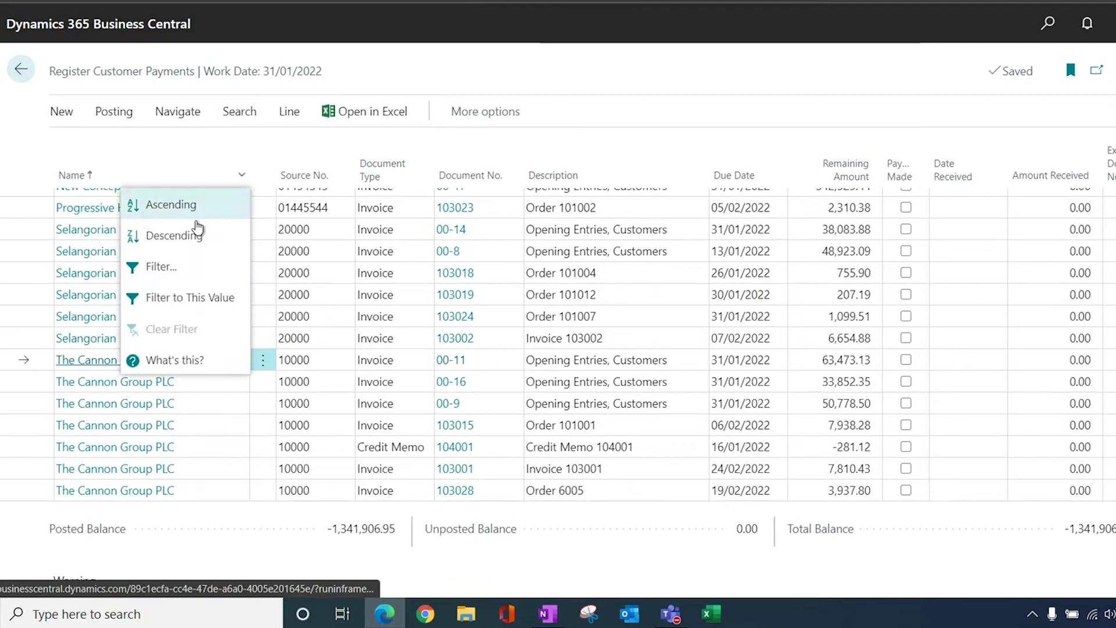
left_click(182, 310)
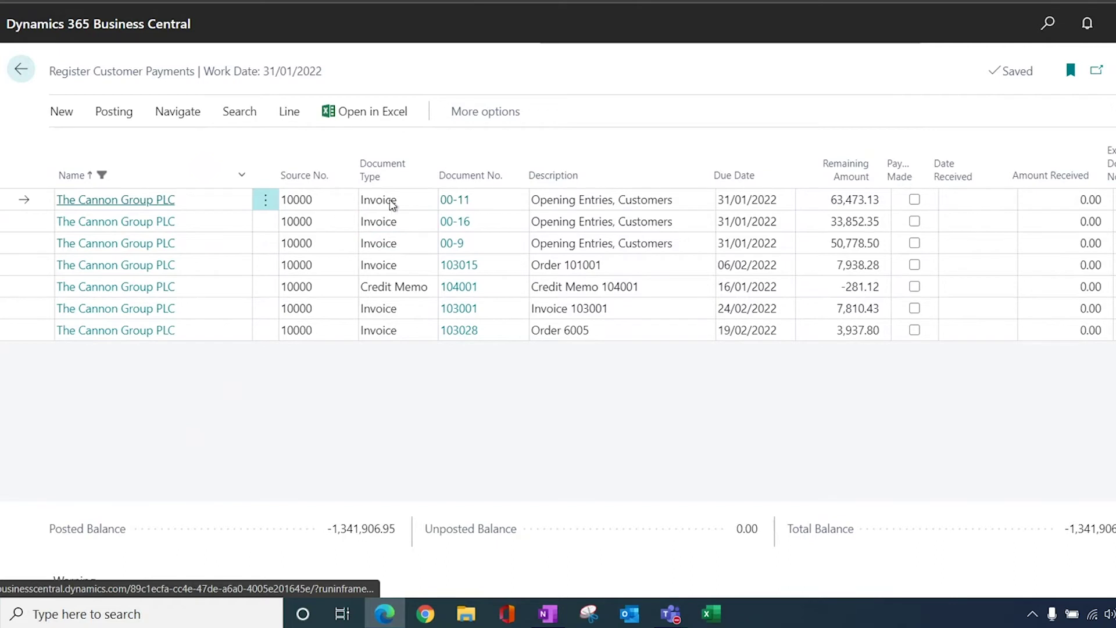
Mark invoices 00-11 and 00-16 as paid and try 30,000 as 00-16's amount received
left_click(915, 200)
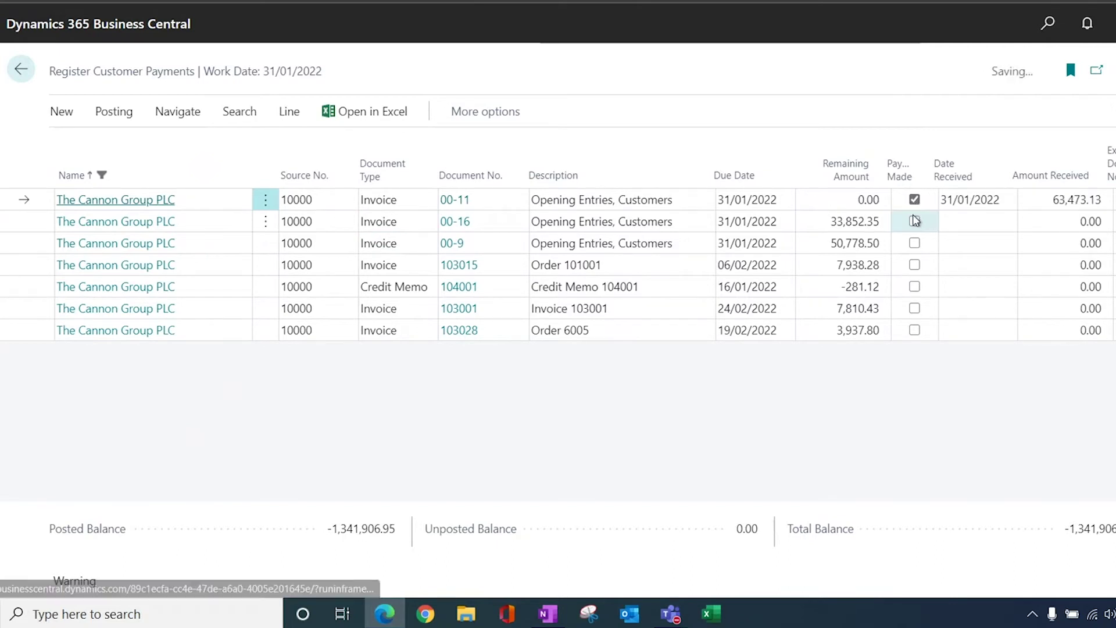
left_click(915, 221)
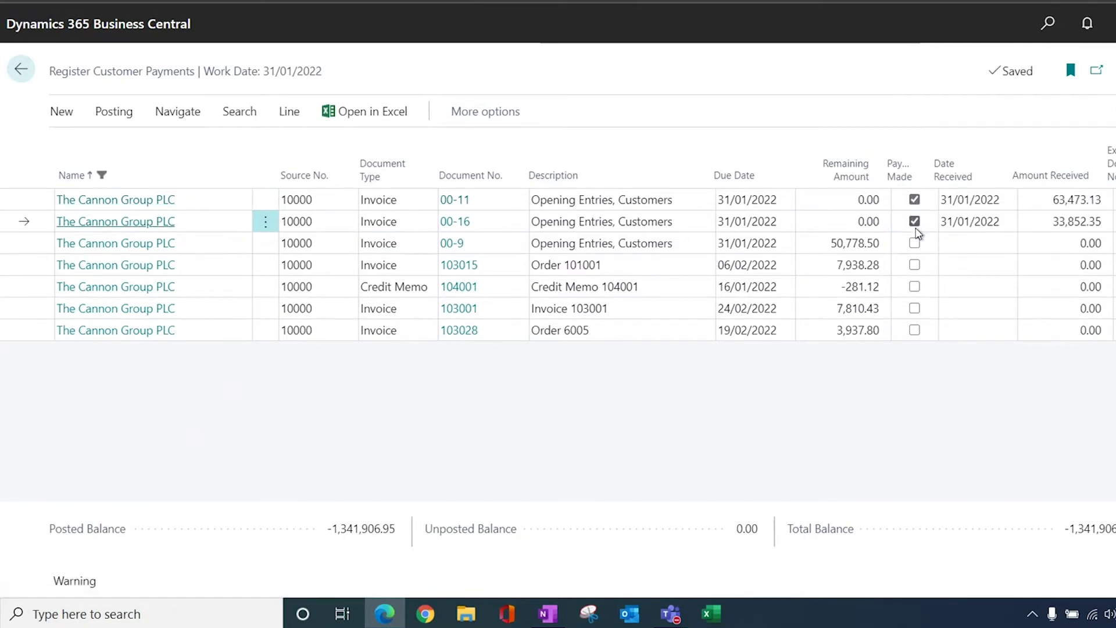
left_click(1046, 221)
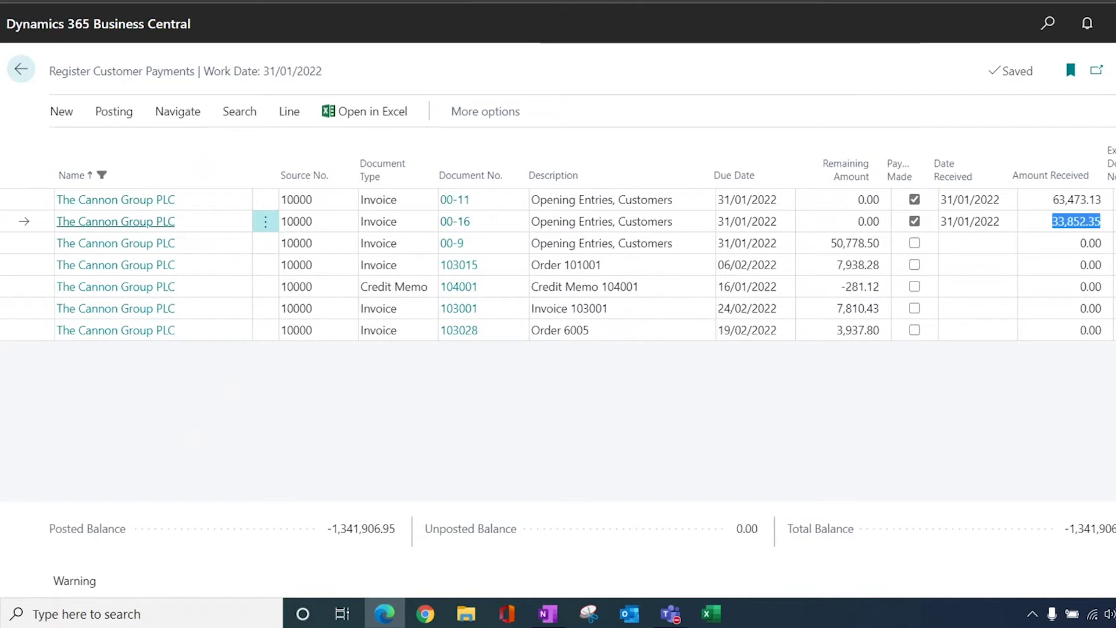
type("30,")
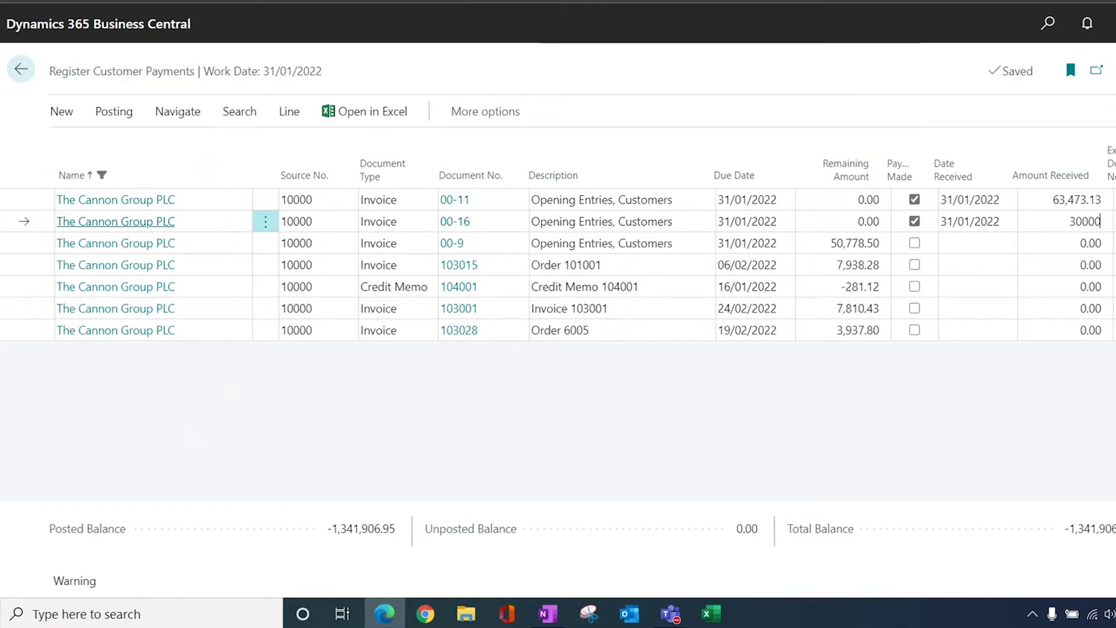
type("000")
key("Return")
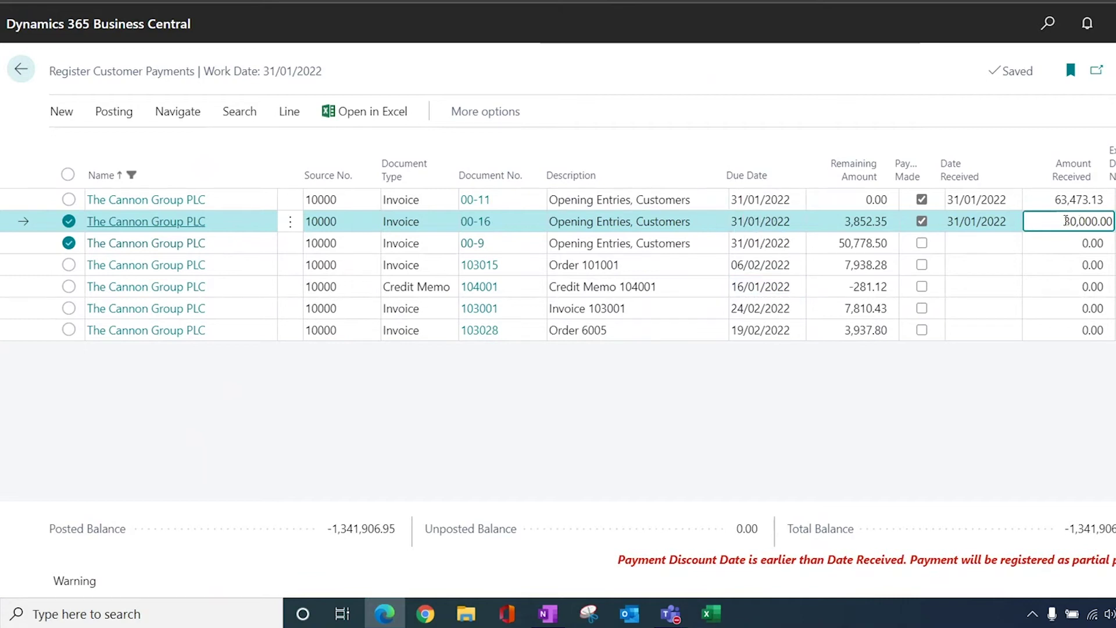
Untick and re-tick invoice 00-16 to restore full payment, then bring up the posting options
left_click(922, 222)
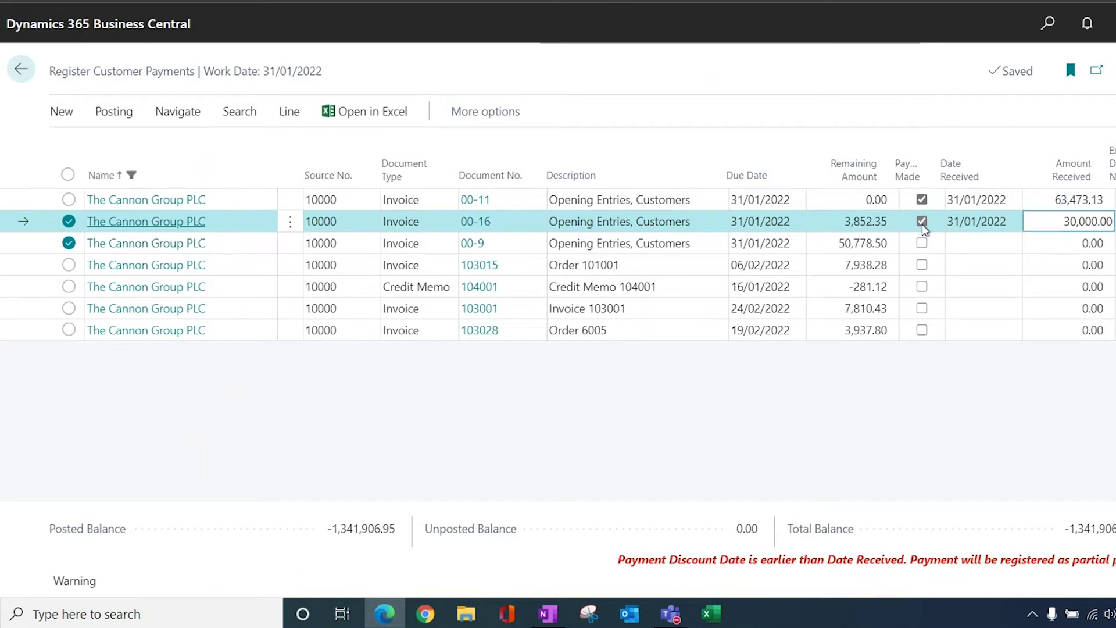
left_click(923, 222)
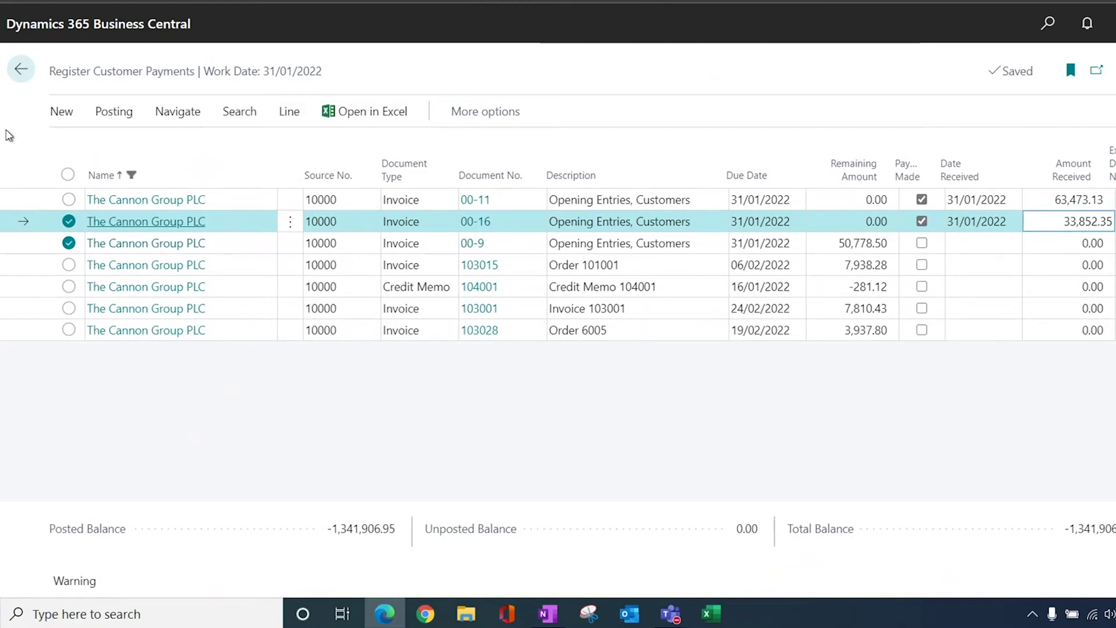
left_click(104, 124)
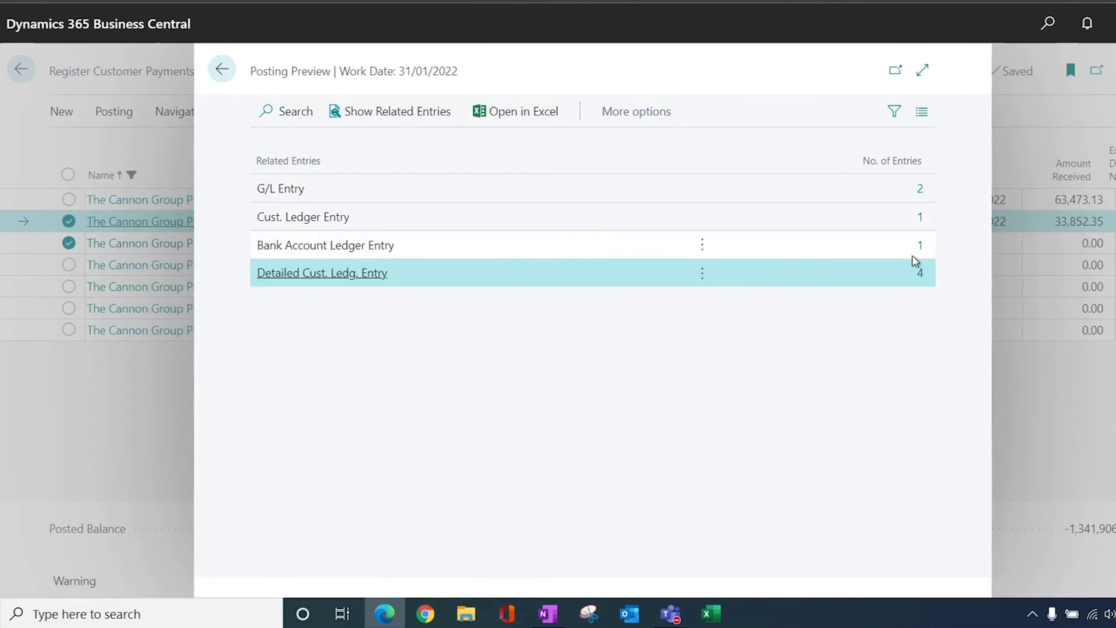
left_click(223, 72)
left_click(113, 113)
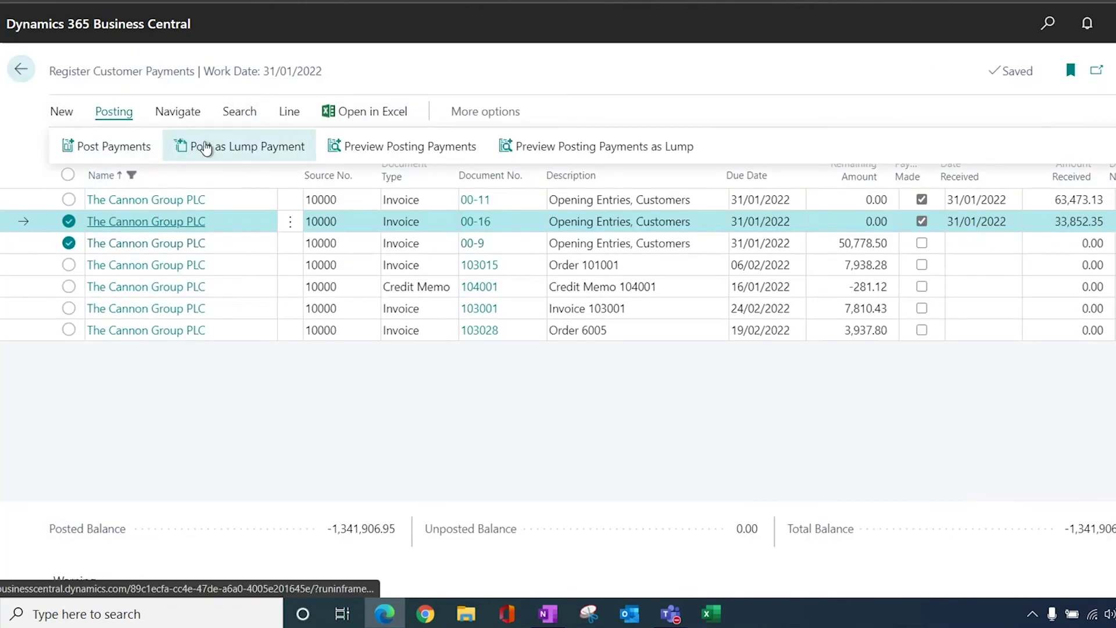
left_click(212, 148)
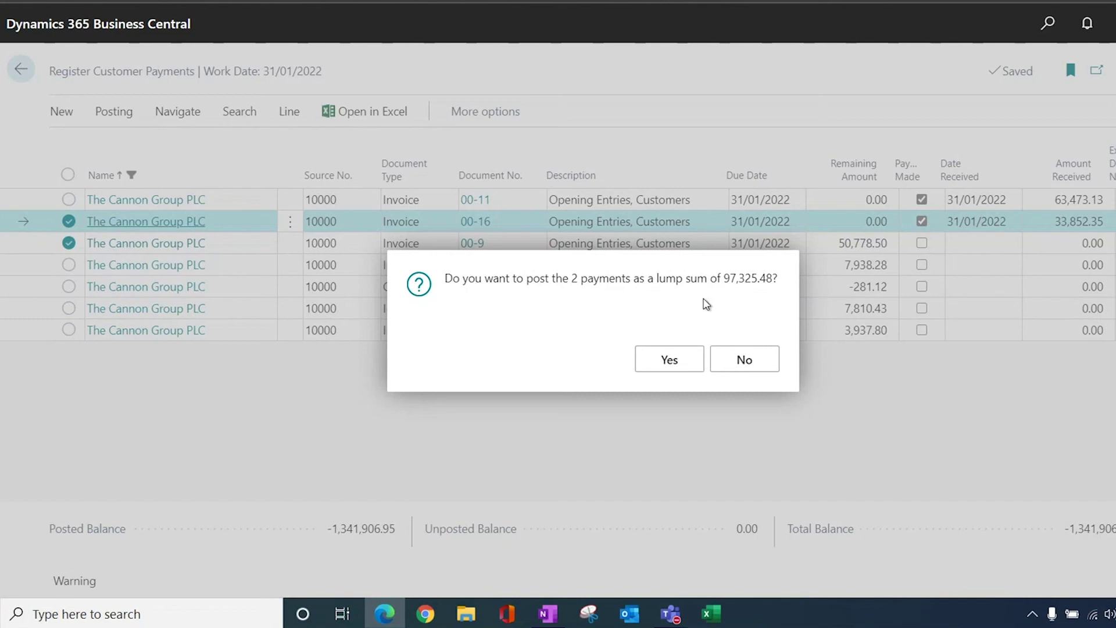
left_click(744, 360)
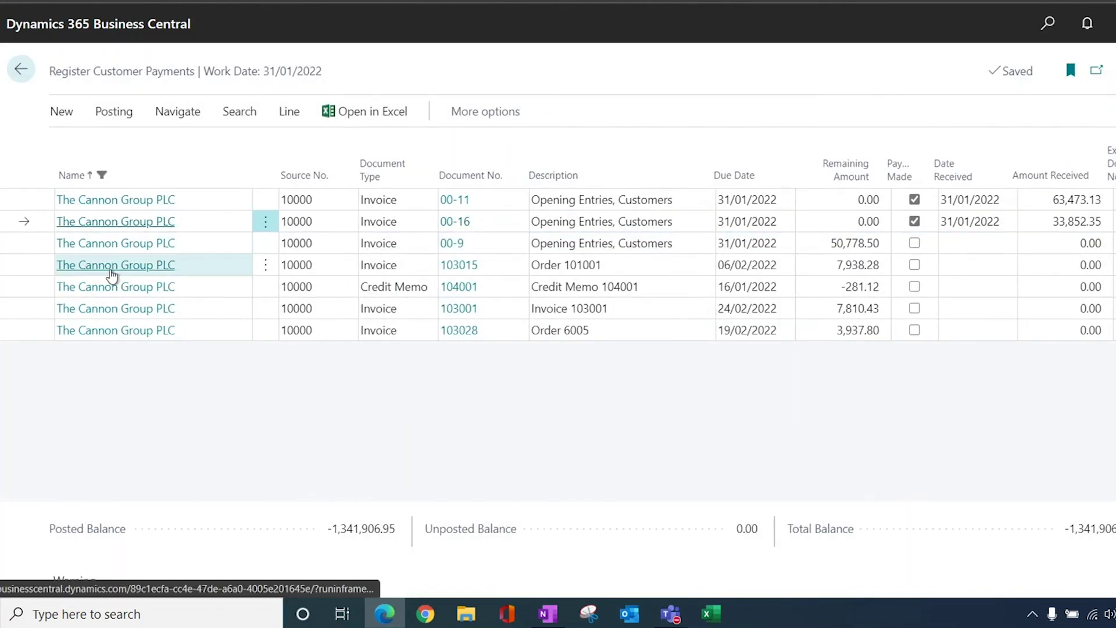